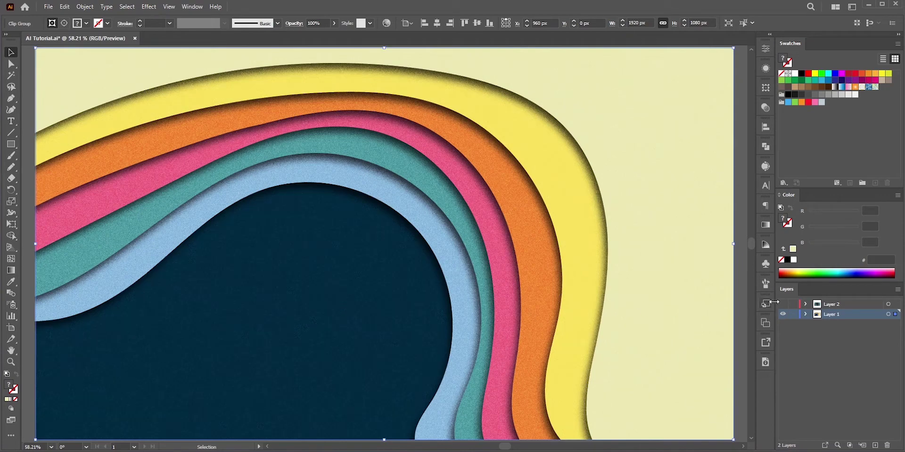
Preview the finished example artwork, then move to the blank artboard with seven colour squares
click(783, 304)
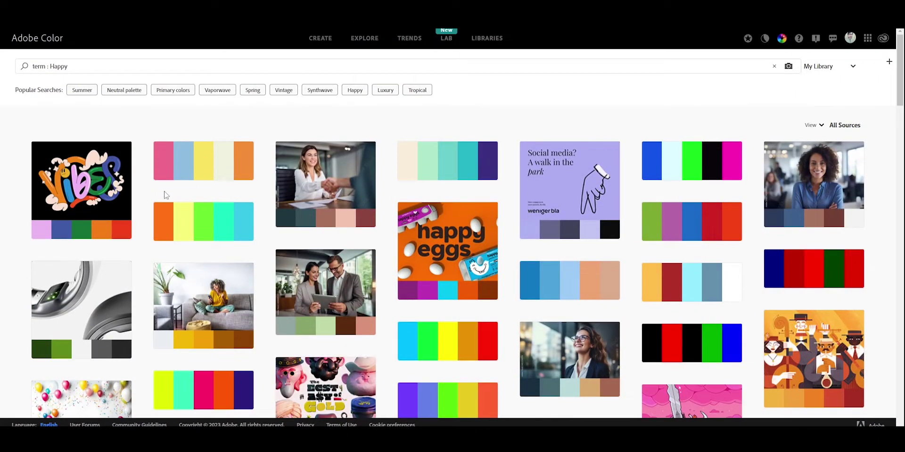
scroll(166, 195, down, 3)
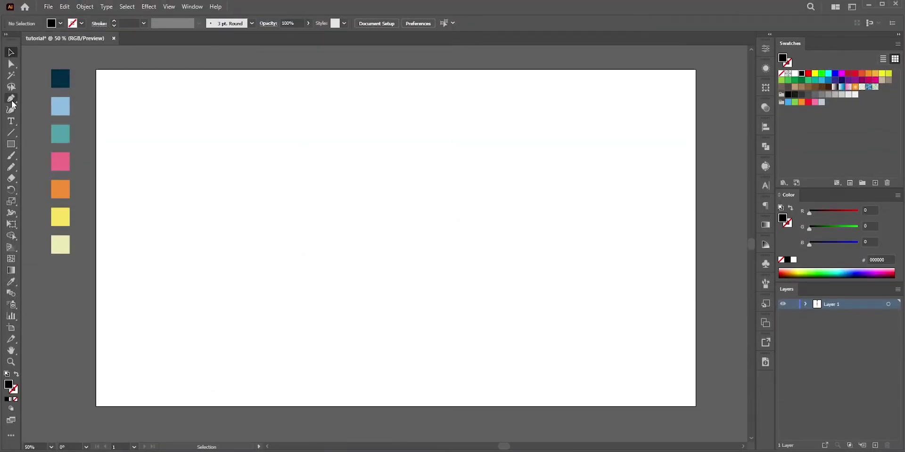
click(12, 101)
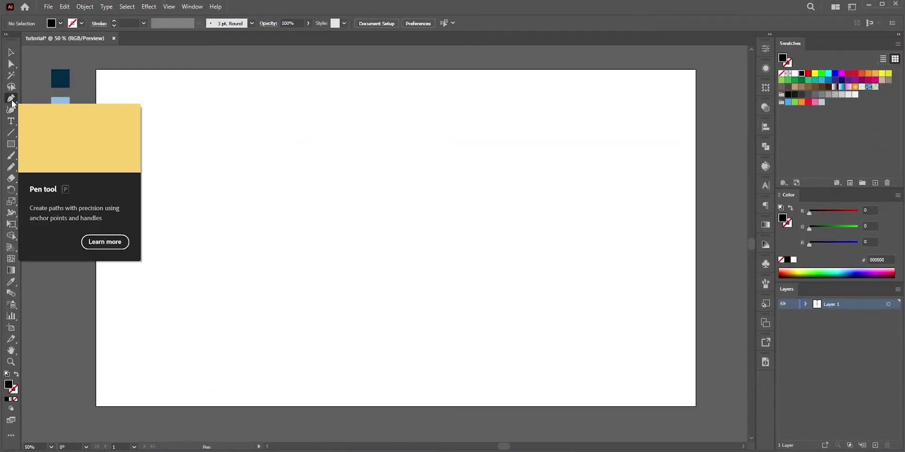
click(90, 299)
drag(235, 236, 254, 193)
mouse_move(435, 220)
mouse_down()
mouse_move(464, 283)
mouse_move(465, 314)
mouse_up()
click(432, 422)
click(701, 419)
click(702, 63)
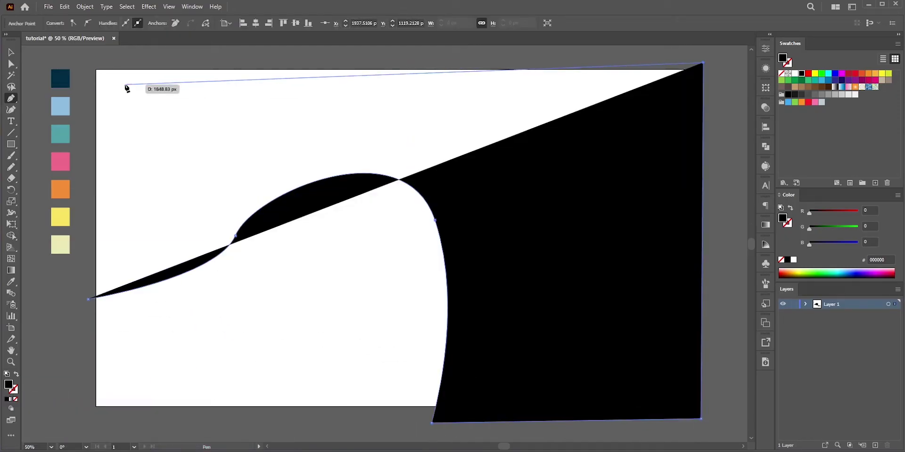
click(96, 62)
click(89, 299)
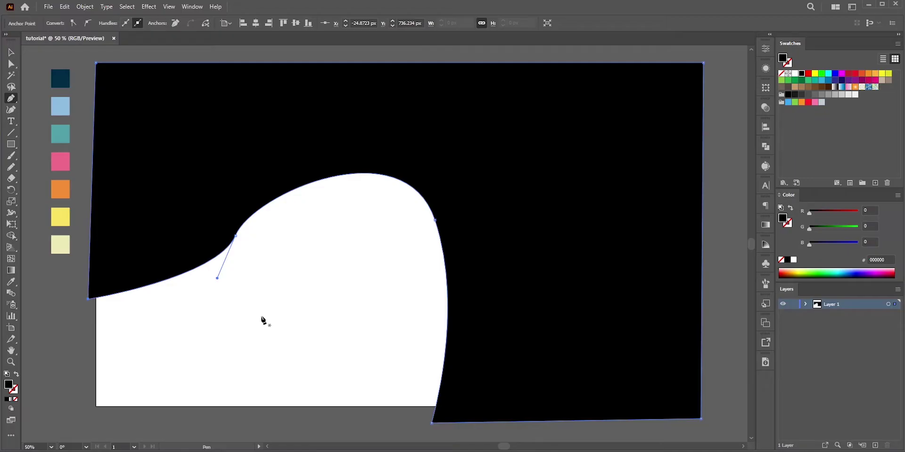
key(Delete)
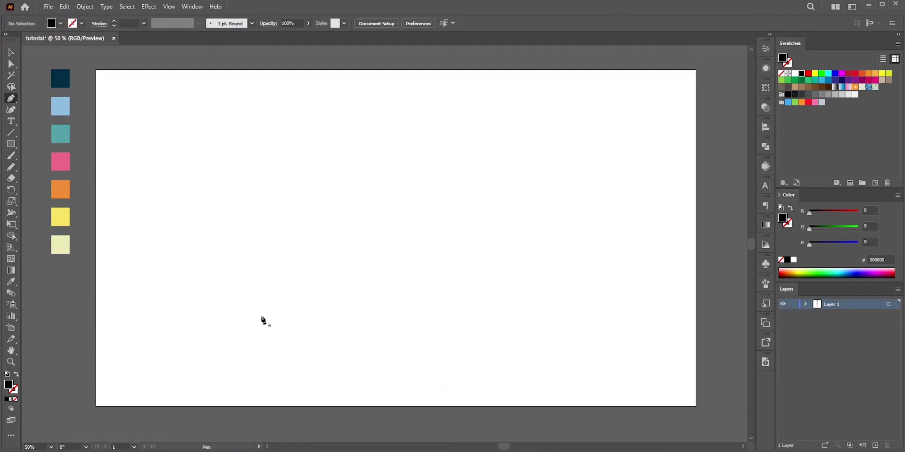
Choose the Pencil tool and drag its Fidelity slider all the way to Smooth
click(13, 168)
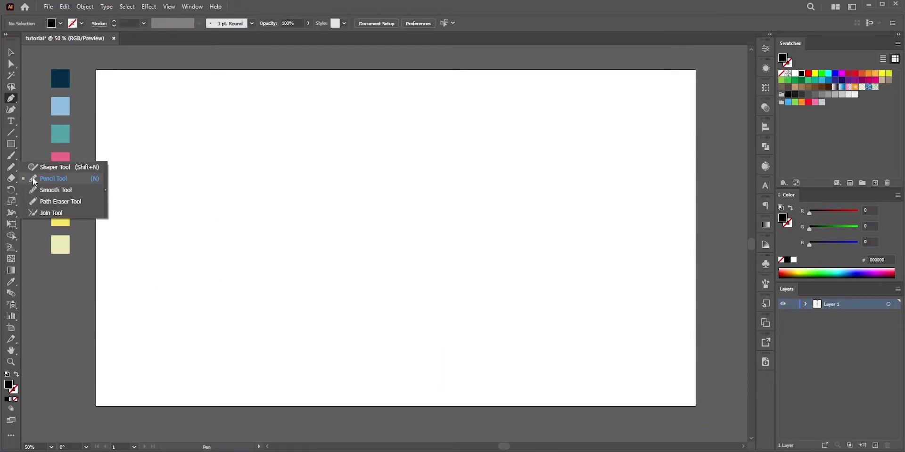
click(35, 179)
double_click(12, 170)
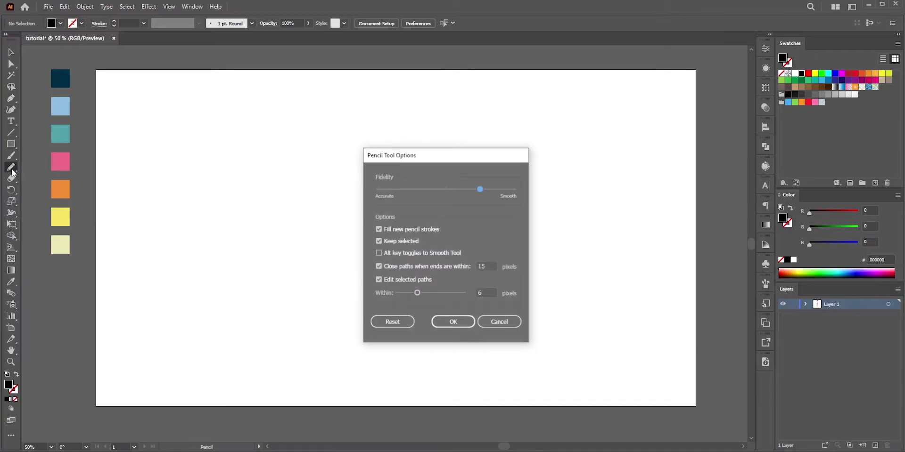
drag(481, 193, 514, 194)
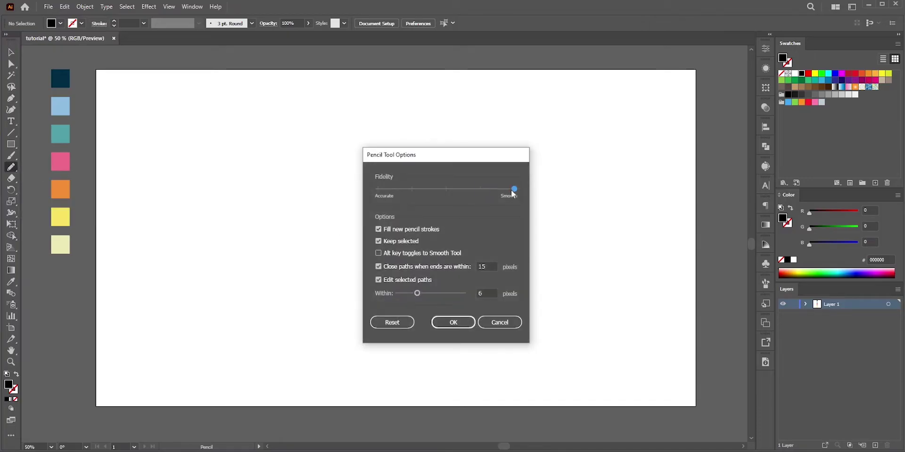
click(453, 327)
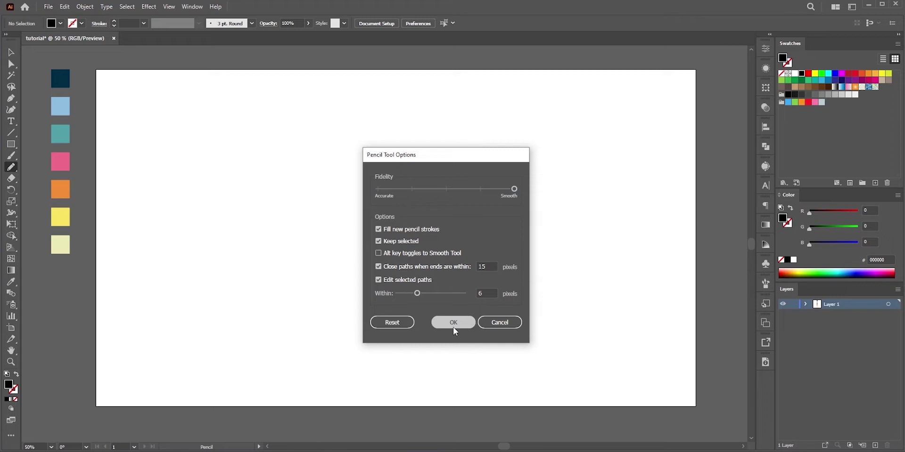
Draw a 1920 × 1080 px rectangle over the artboard and fill it dark navy #002c44
click(12, 146)
drag(97, 70, 695, 406)
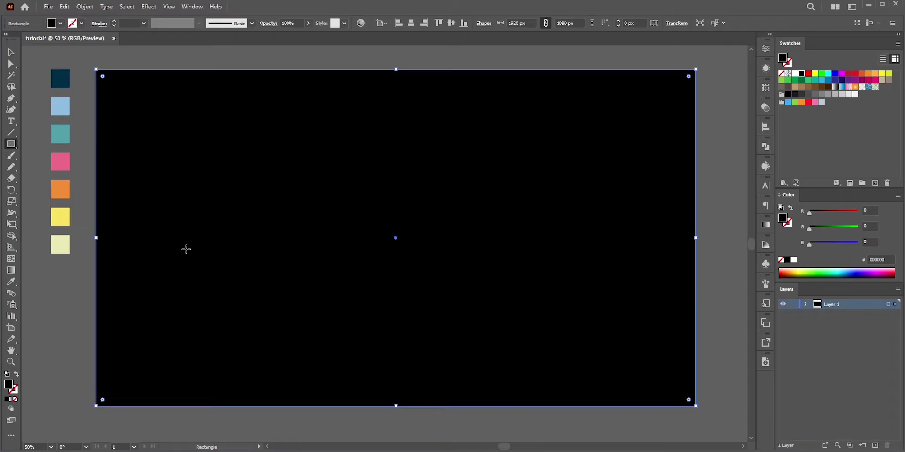
key(i)
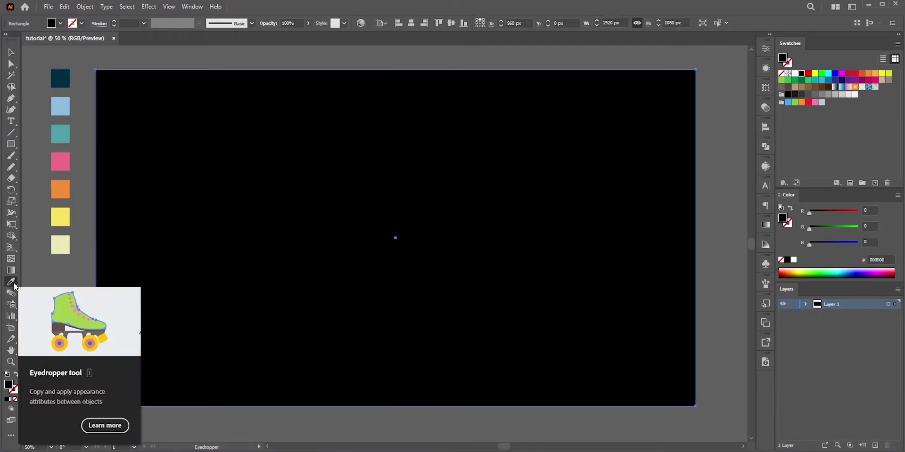
click(64, 78)
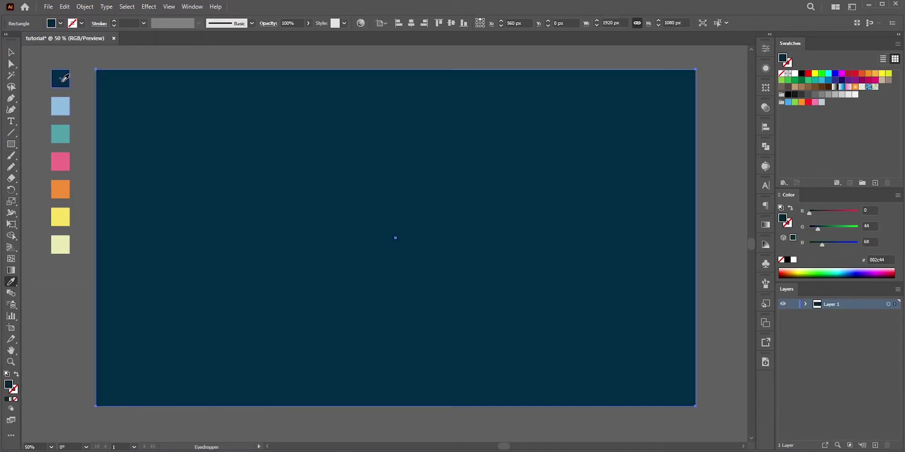
Pencil the first wavy layer, fill it light blue, and shift the colour squares left
click(11, 167)
mouse_move(85, 326)
mouse_down()
mouse_move(140, 304)
mouse_move(324, 163)
mouse_move(442, 336)
mouse_move(604, 424)
mouse_move(567, 39)
mouse_move(172, 36)
mouse_move(86, 115)
mouse_move(85, 325)
mouse_up()
key(ctrl+0)
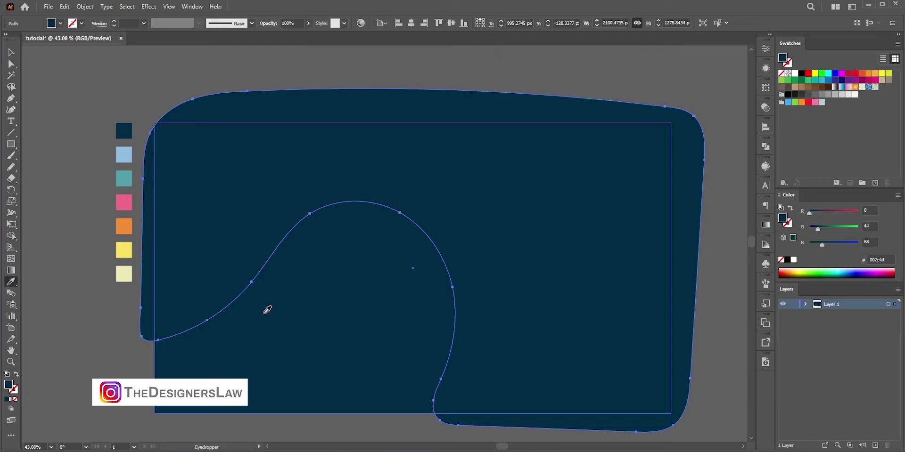
key(i)
click(124, 162)
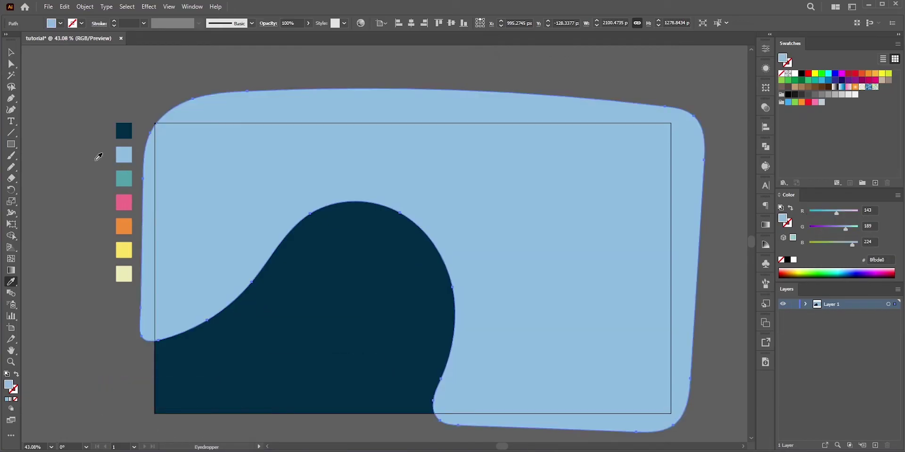
key(ctrl)
drag(130, 280, 85, 279)
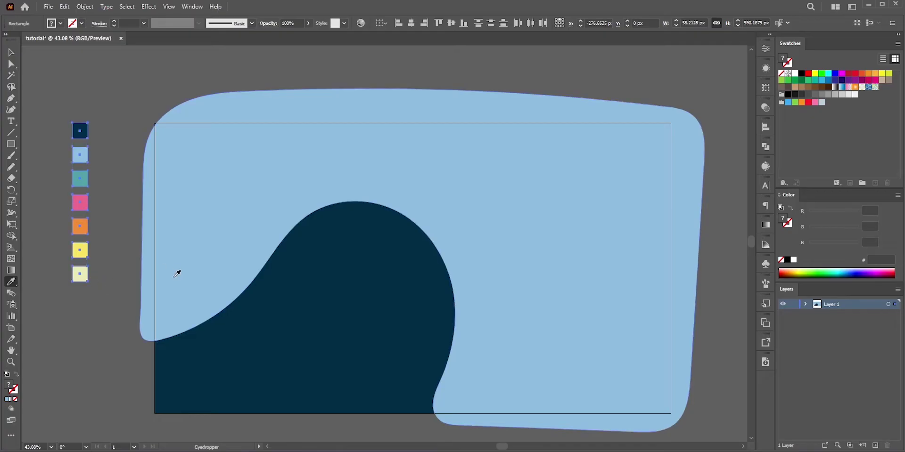
click(105, 323)
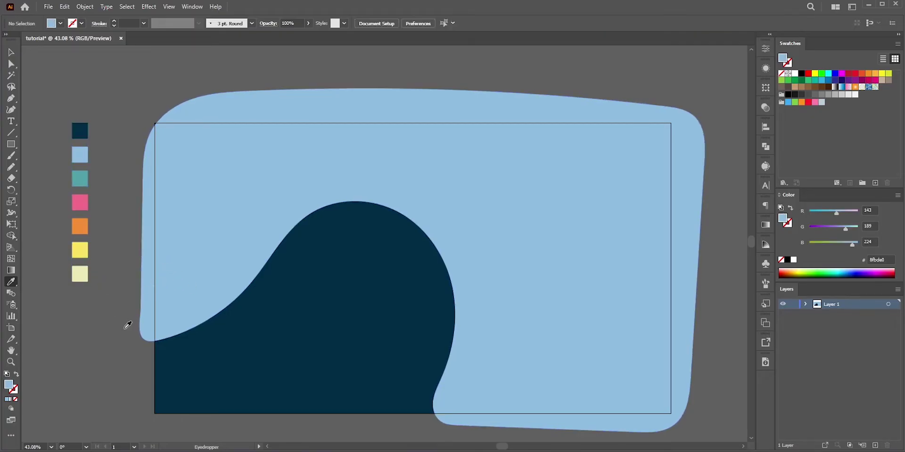
Draw the next wave layers around the light-blue one and fill them teal and pink
key(n)
mouse_move(126, 328)
mouse_down()
mouse_move(307, 189)
mouse_move(454, 384)
mouse_move(708, 156)
mouse_move(119, 269)
mouse_move(125, 325)
mouse_move(335, 168)
mouse_move(484, 319)
mouse_move(734, 186)
mouse_move(100, 284)
mouse_move(111, 324)
mouse_move(214, 215)
mouse_move(505, 268)
mouse_move(723, 202)
mouse_move(98, 305)
mouse_move(108, 322)
mouse_move(210, 186)
mouse_move(466, 159)
mouse_up()
key(i)
click(80, 178)
click(11, 167)
key(i)
click(80, 202)
Add larger wave layers filled orange, yellow and pale yellow, then clear the selection
key(n)
key(i)
click(79, 226)
key(n)
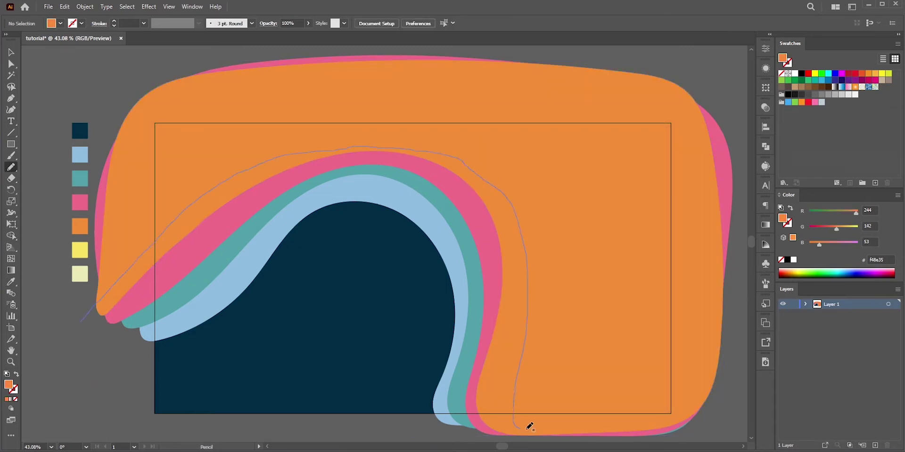
mouse_move(530, 427)
mouse_down()
mouse_move(246, 66)
mouse_move(104, 322)
mouse_move(97, 283)
mouse_move(456, 141)
mouse_move(636, 418)
mouse_move(191, 71)
mouse_move(198, 69)
mouse_up()
key(i)
click(80, 250)
key(n)
key(i)
click(80, 273)
key(v)
key(ctrl+shift+a)
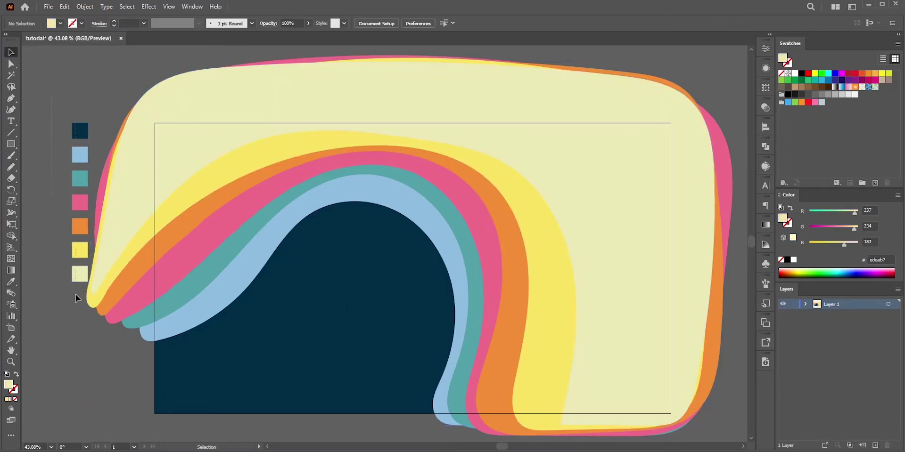
Add a Multiply drop shadow to the light-blue wave: 75% opacity, X -8 px, Y 15 px, blur 10 px
click(210, 300)
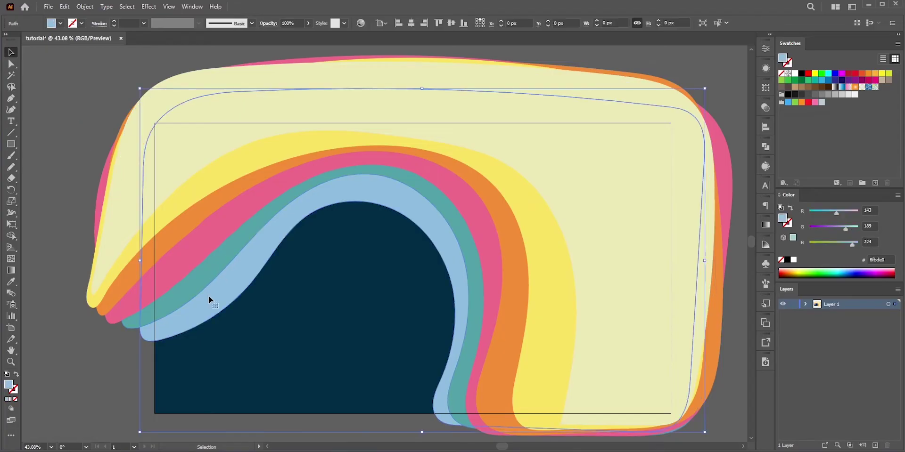
click(149, 7)
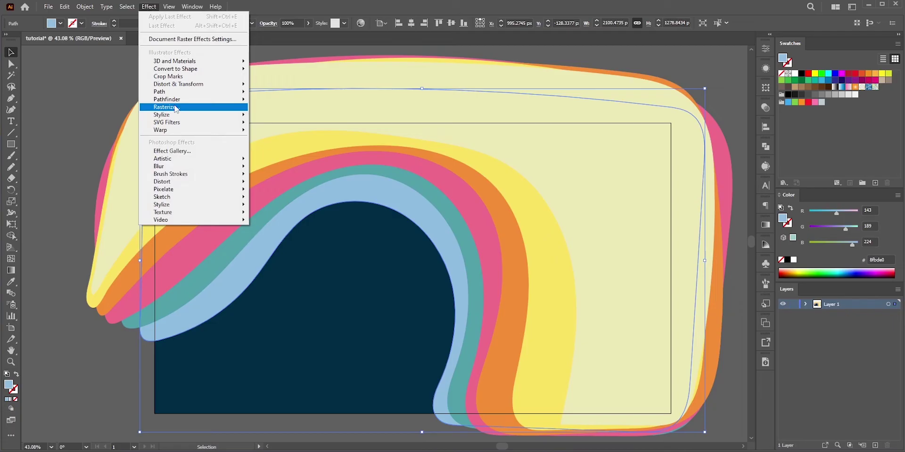
mouse_move(175, 115)
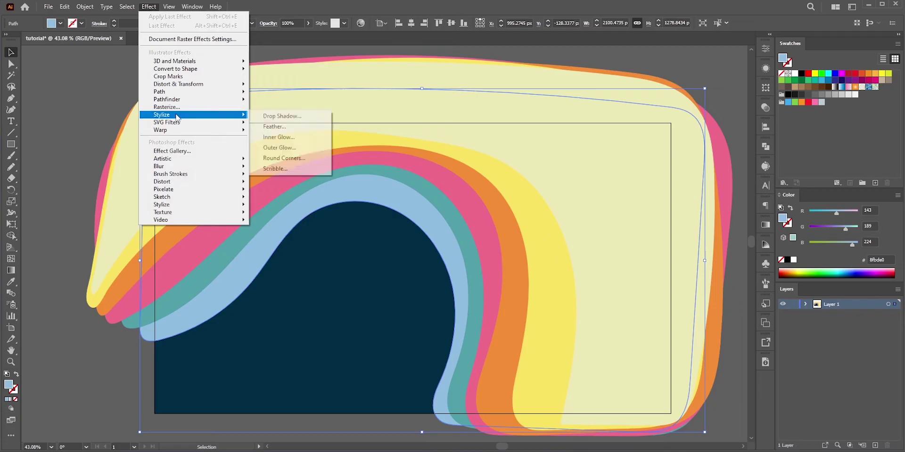
click(277, 117)
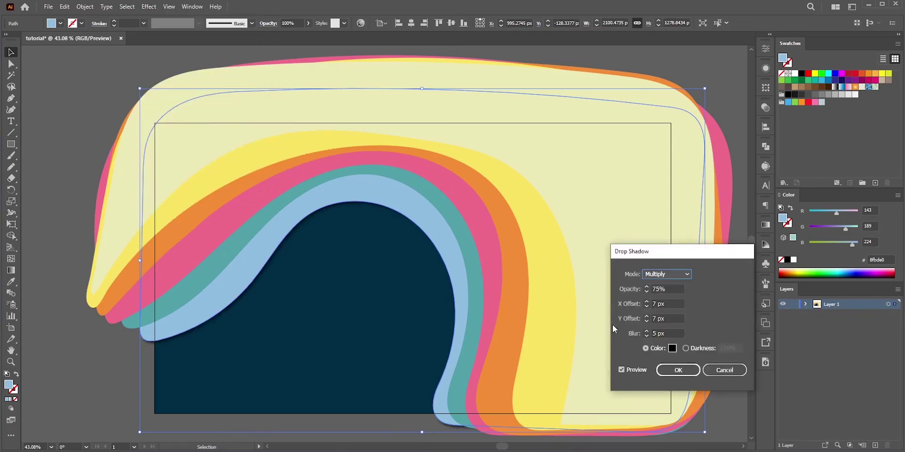
click(672, 303)
text(-8)
key(Tab)
text(15)
key(Tab)
text(1)
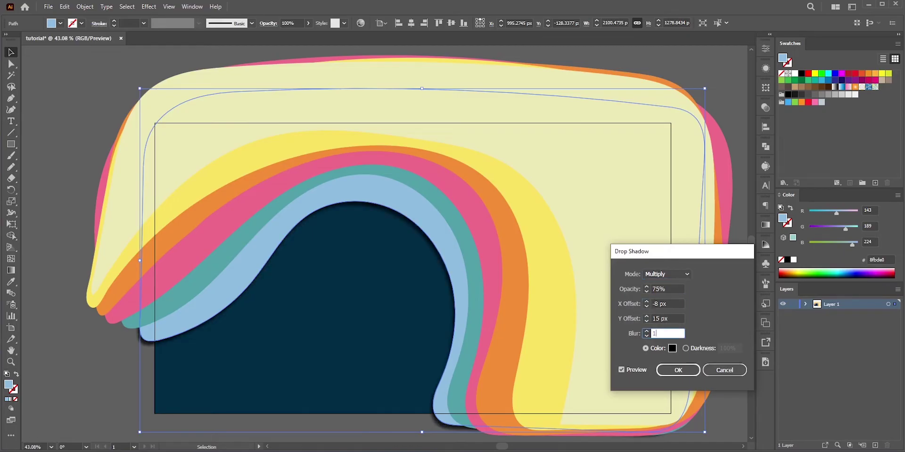
text(0)
click(673, 371)
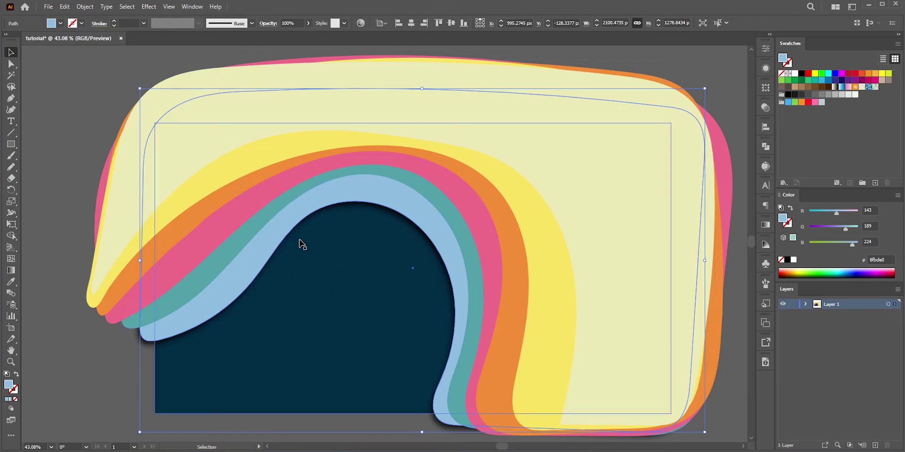
Reapply the drop shadow to the teal layer, then to the pink, yellow and pale-yellow layers
click(215, 267)
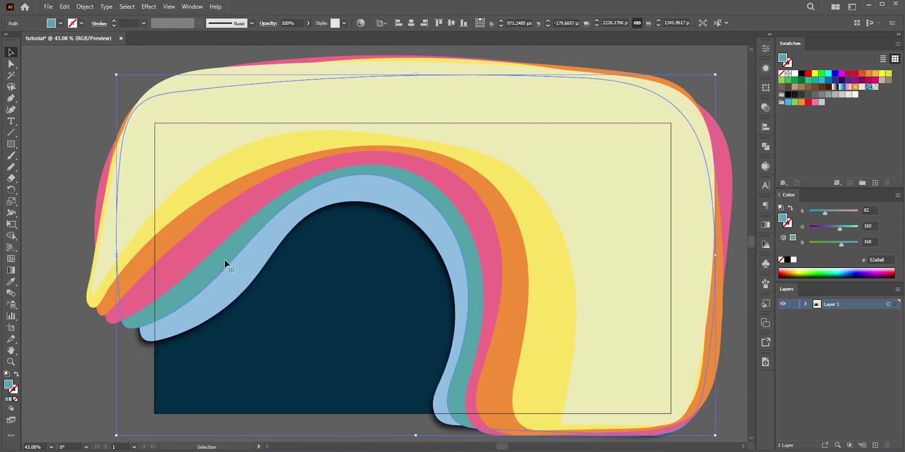
click(149, 7)
click(172, 12)
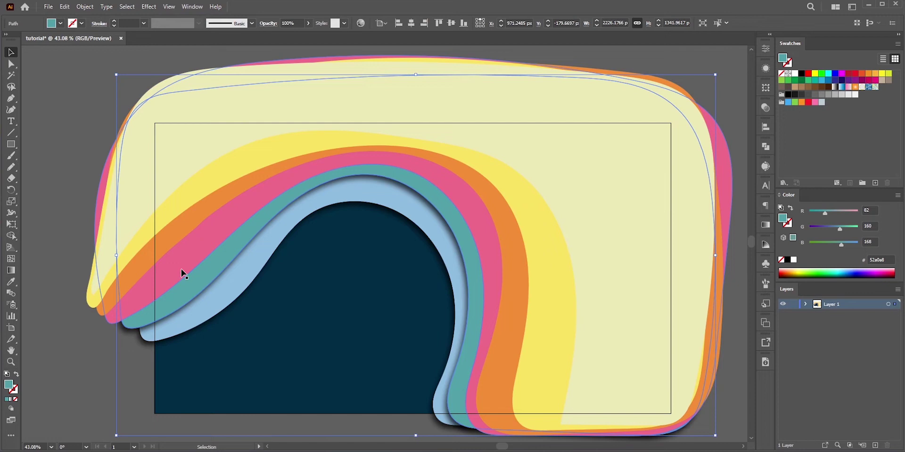
click(173, 239)
shift+click(178, 202)
shift+click(174, 170)
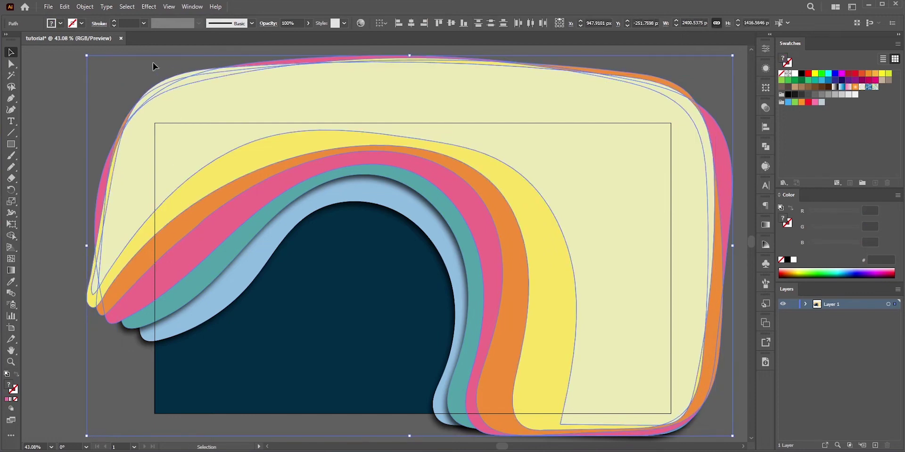
click(148, 7)
click(160, 18)
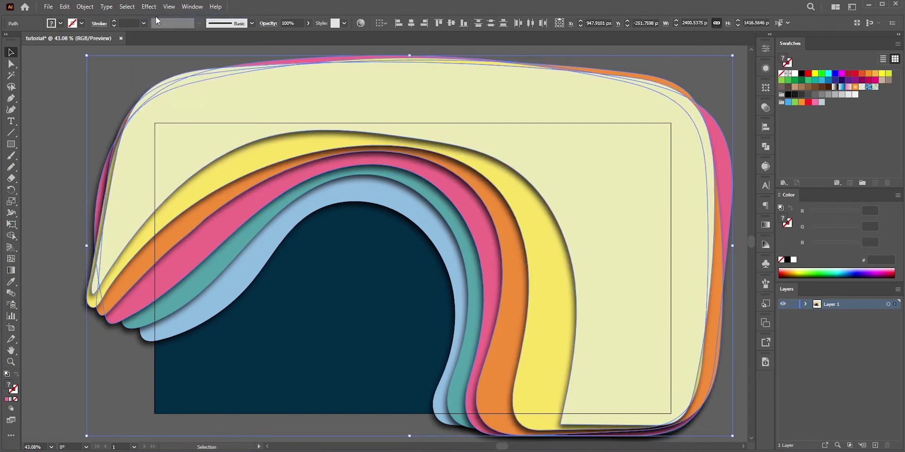
Paste a copy of the navy rectangle in front and drag it to the top of Layer 1
click(67, 194)
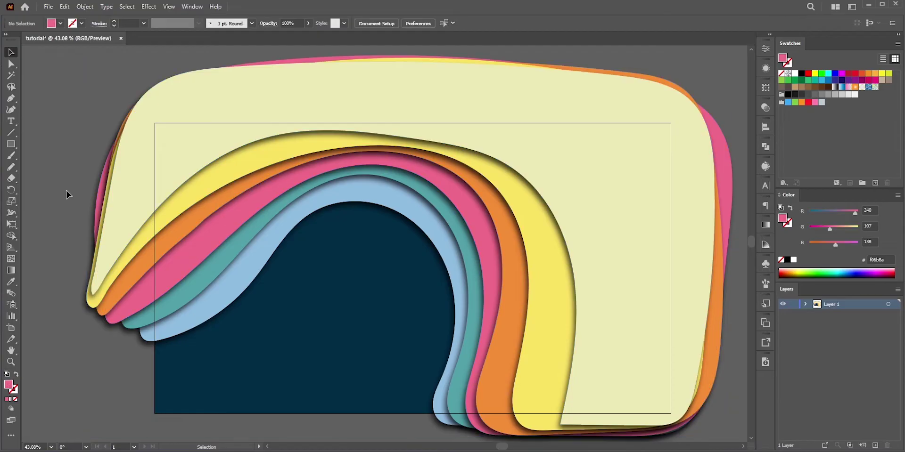
click(372, 341)
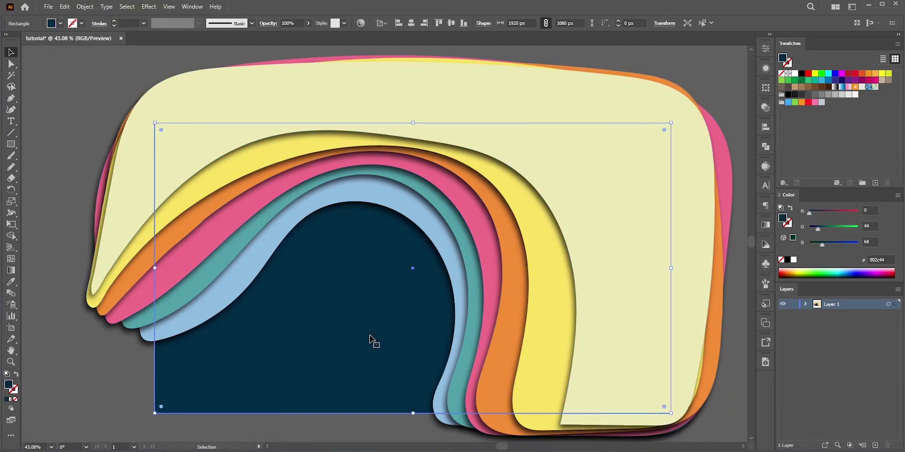
click(805, 304)
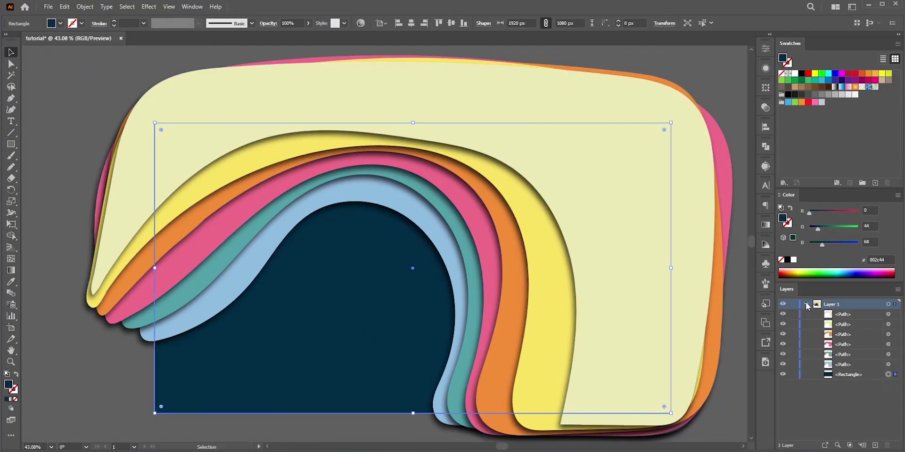
ctrl+click(782, 375)
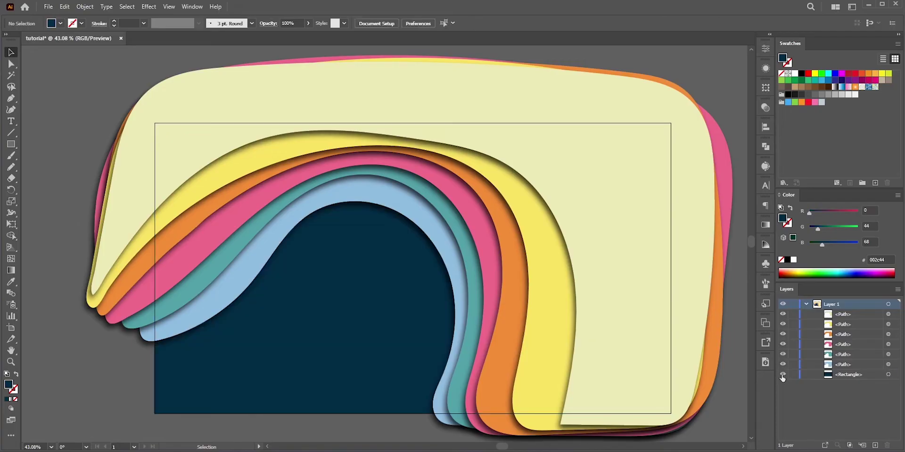
click(887, 375)
key(ctrl+c)
key(ctrl+f)
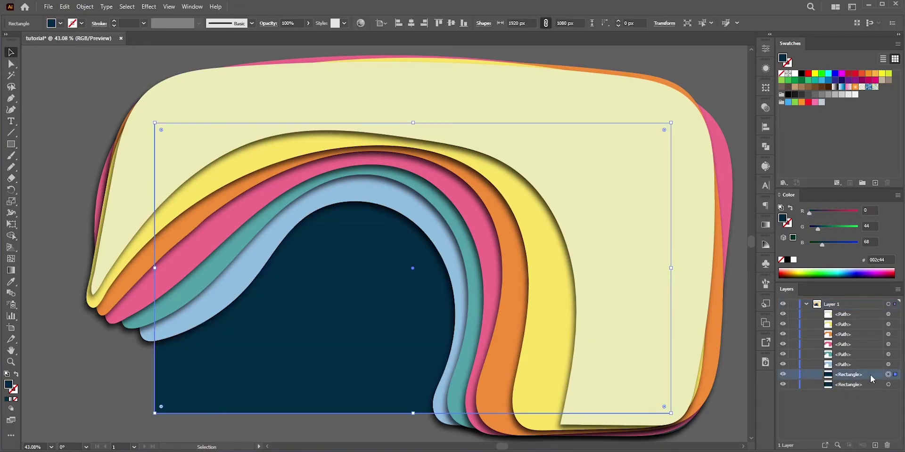
drag(872, 375, 852, 319)
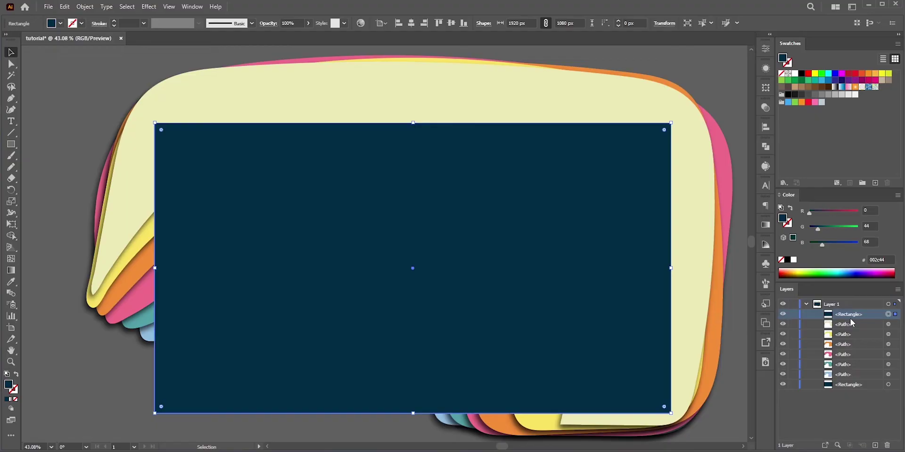
Fill the rectangle copy grey 7f7f7f and apply the Texture > Grain effect
double_click(8, 384)
text(7f7f7f)
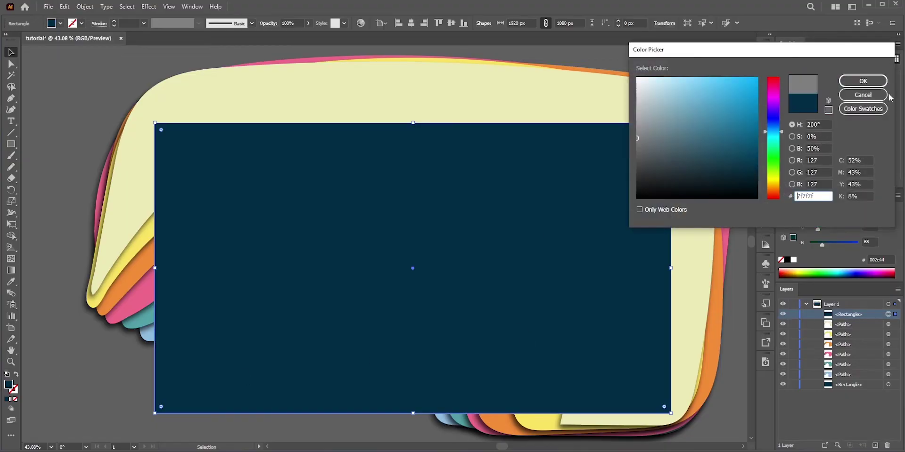
click(865, 81)
click(148, 7)
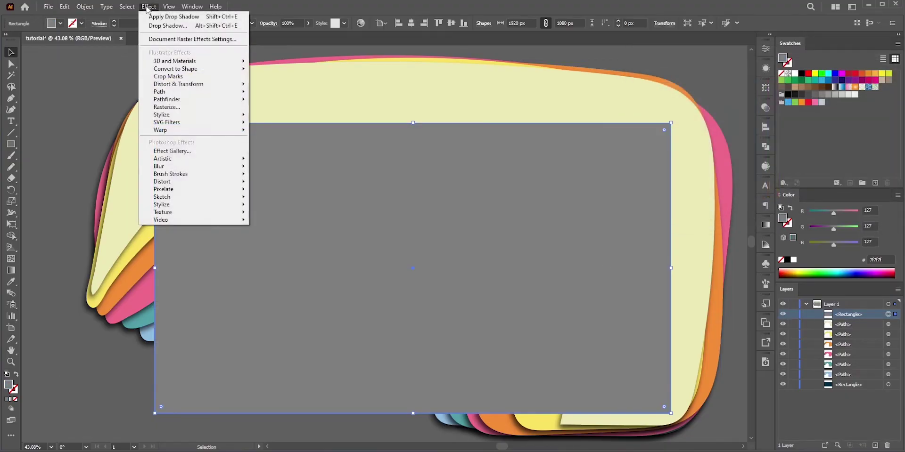
mouse_move(188, 213)
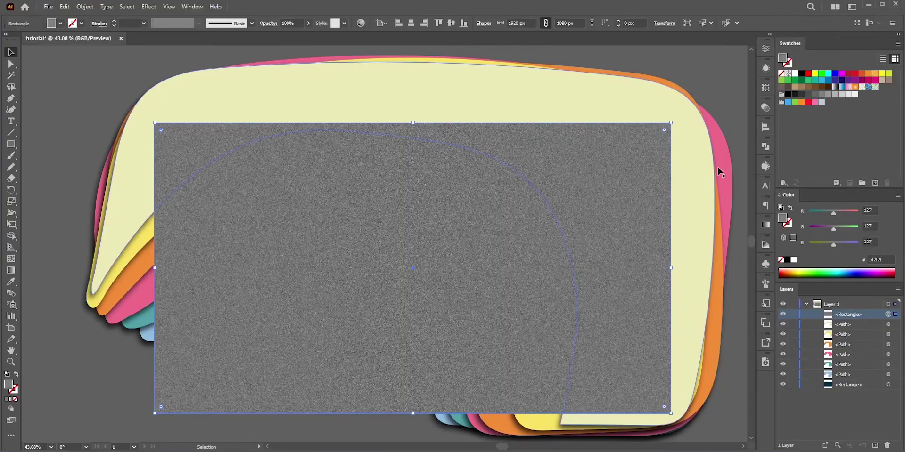
In the Transparency panel, set the grain rectangle to Overlay blend mode at 72% opacity
click(765, 108)
click(193, 7)
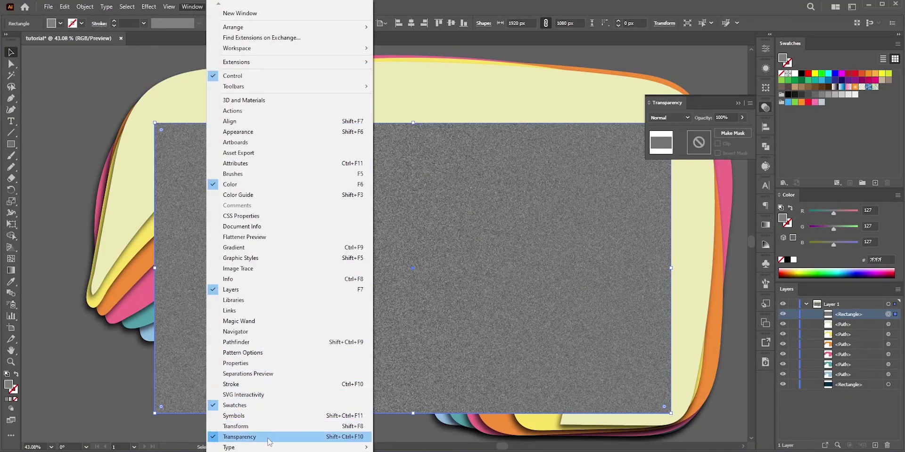
click(707, 101)
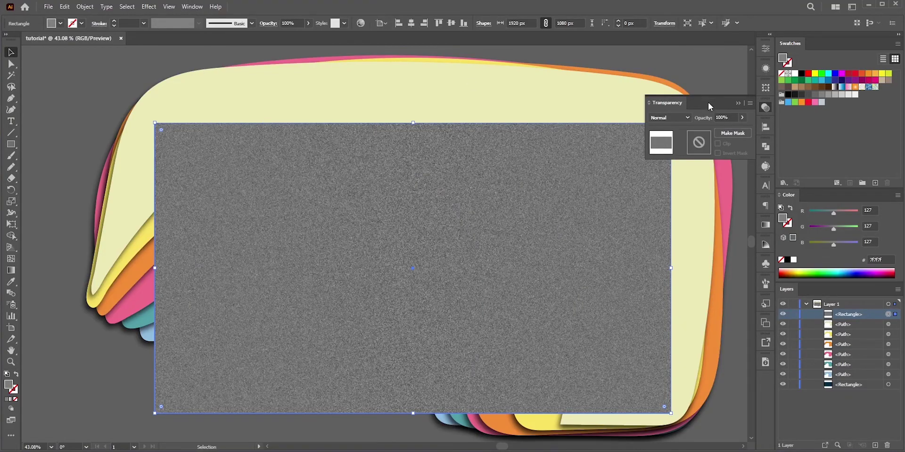
click(685, 118)
key(Escape)
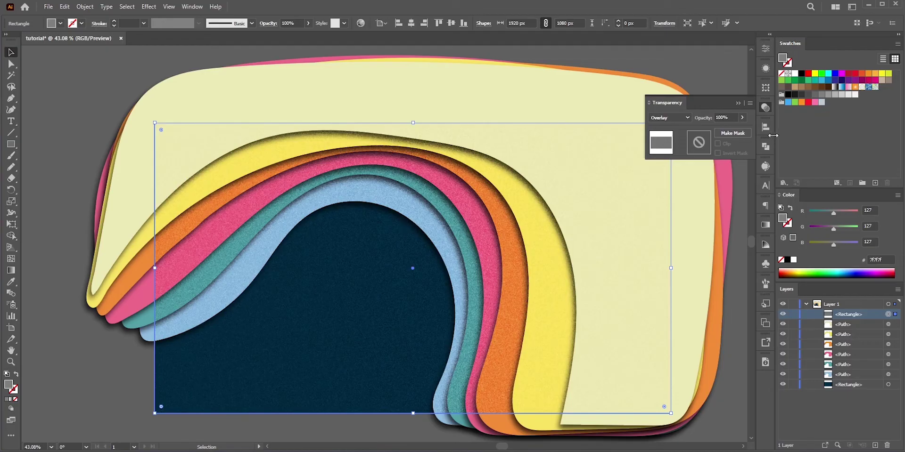
click(740, 118)
click(731, 130)
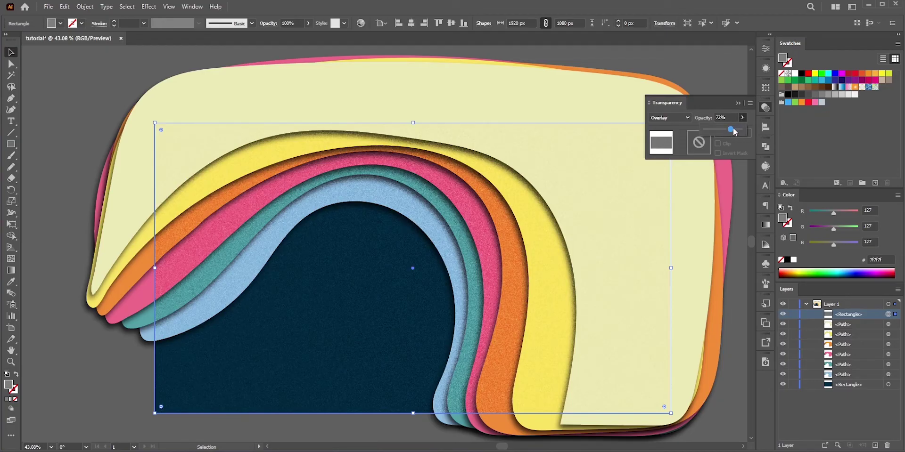
click(738, 103)
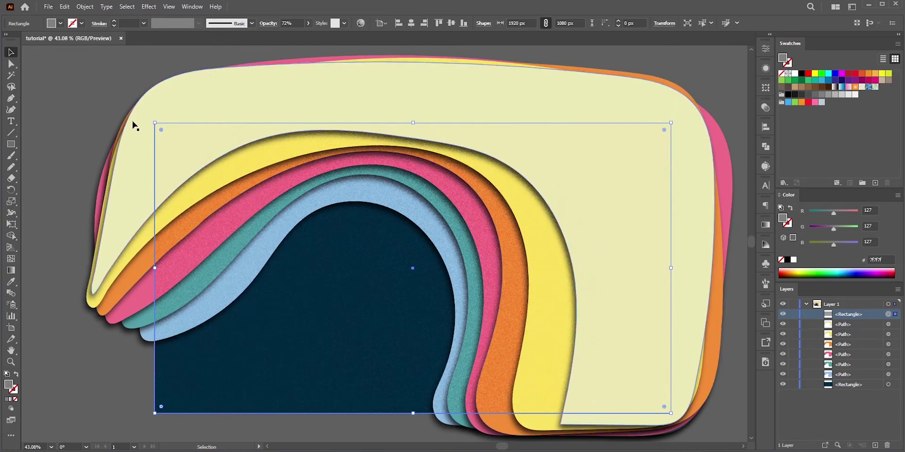
Duplicate the bottom navy rectangle and move the copy near the top of the layer stack
click(889, 385)
key(ctrl+c)
key(ctrl+f)
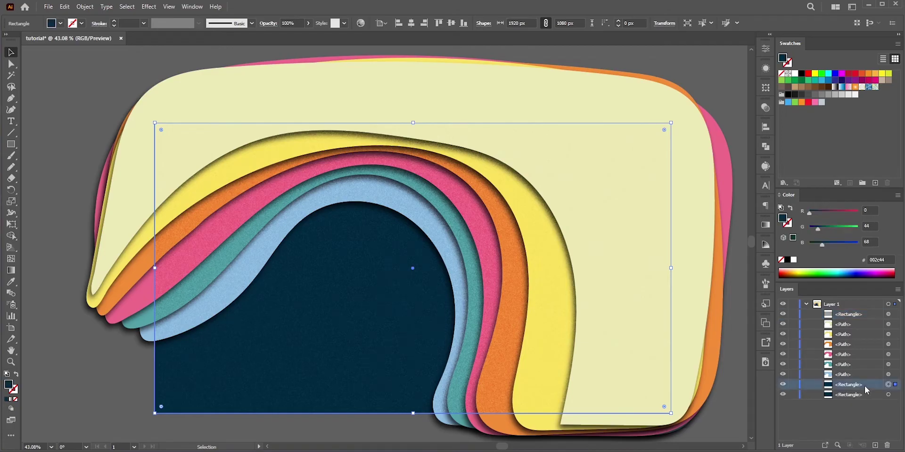
drag(864, 386, 855, 320)
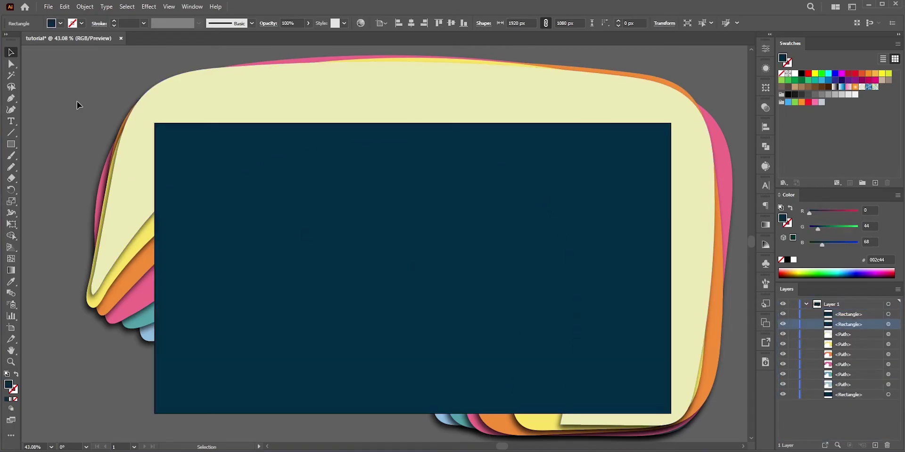
Marquee-select all the artwork and make a clipping mask with the top rectangle
drag(78, 104, 682, 404)
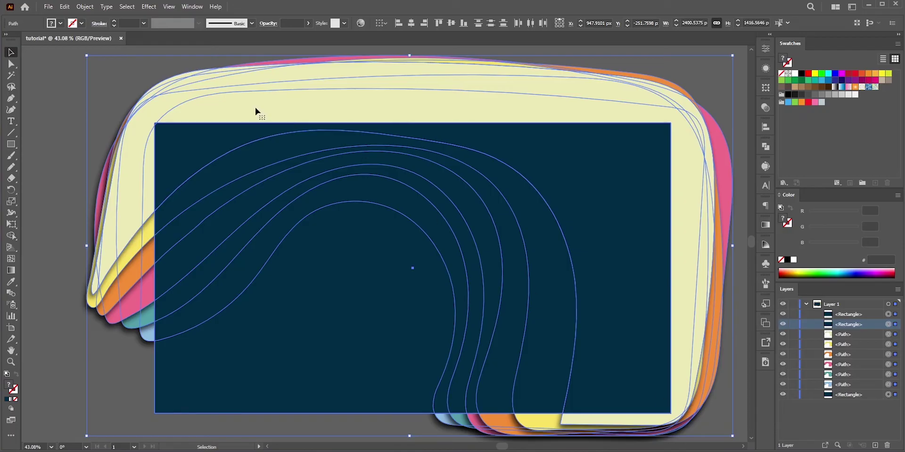
click(84, 6)
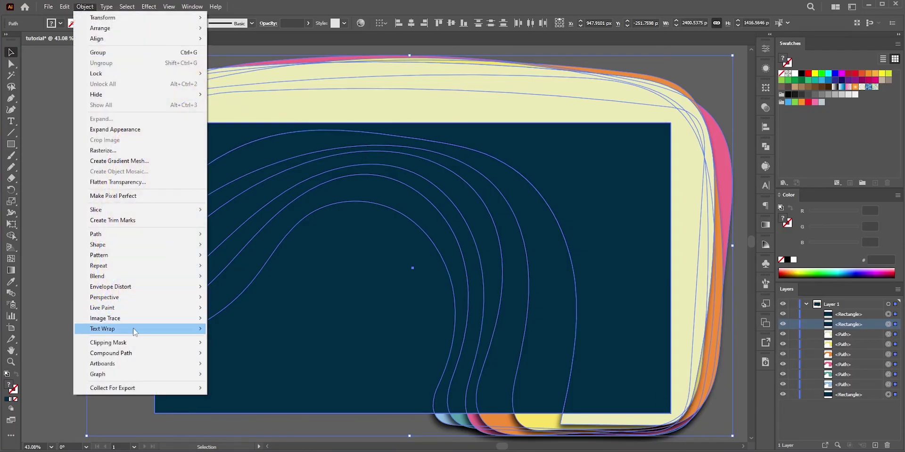
mouse_move(133, 343)
click(239, 343)
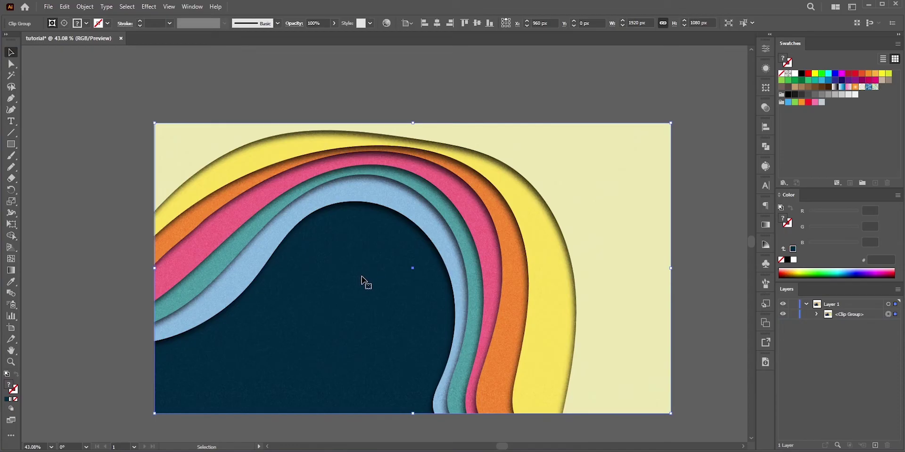
key(ctrl+shift+a)
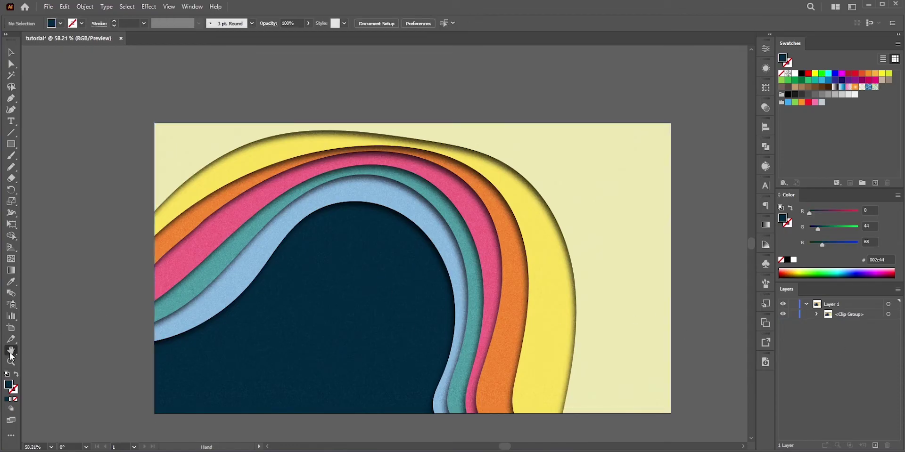
Target the pale cream wave in the Clip Group and edit its Drop Shadow opacity to 50%
key(ctrl+0)
click(813, 314)
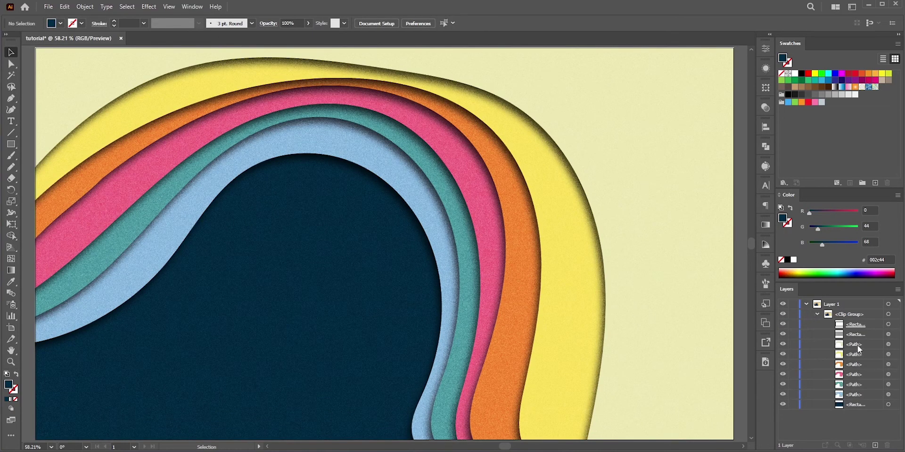
click(888, 345)
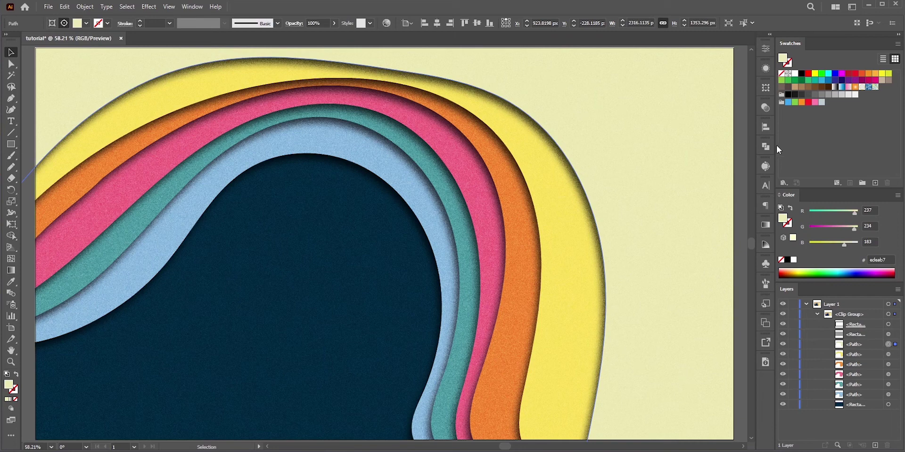
click(763, 68)
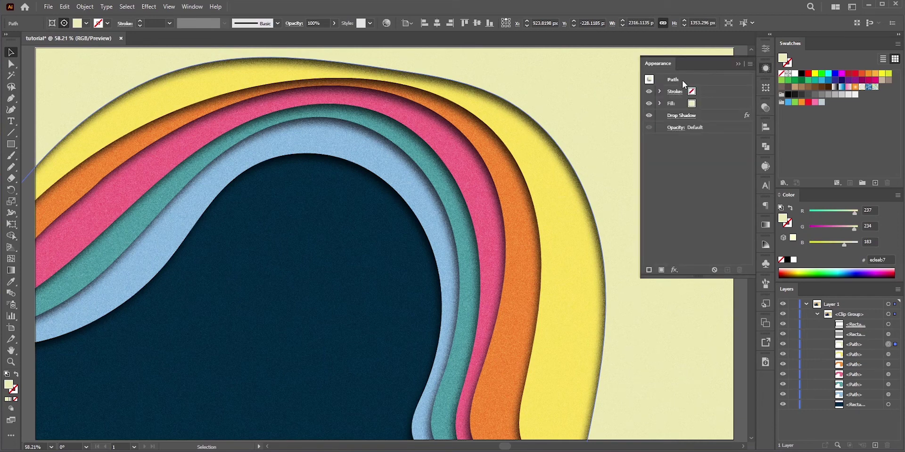
click(191, 6)
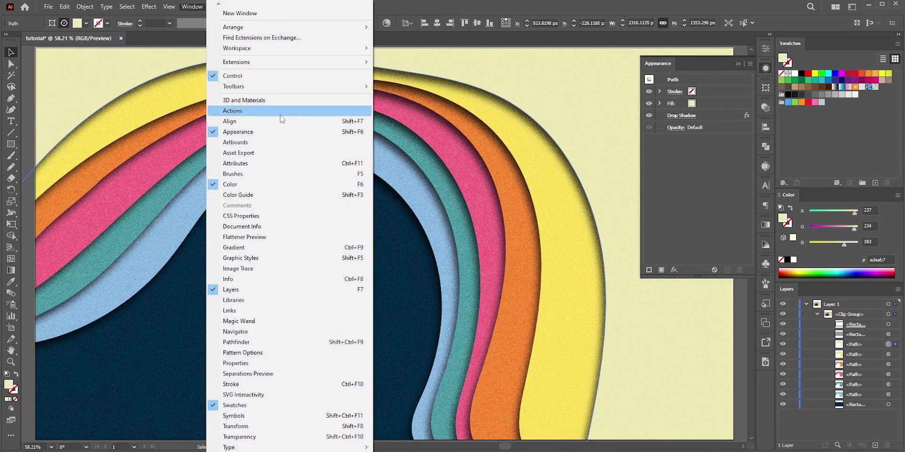
click(707, 69)
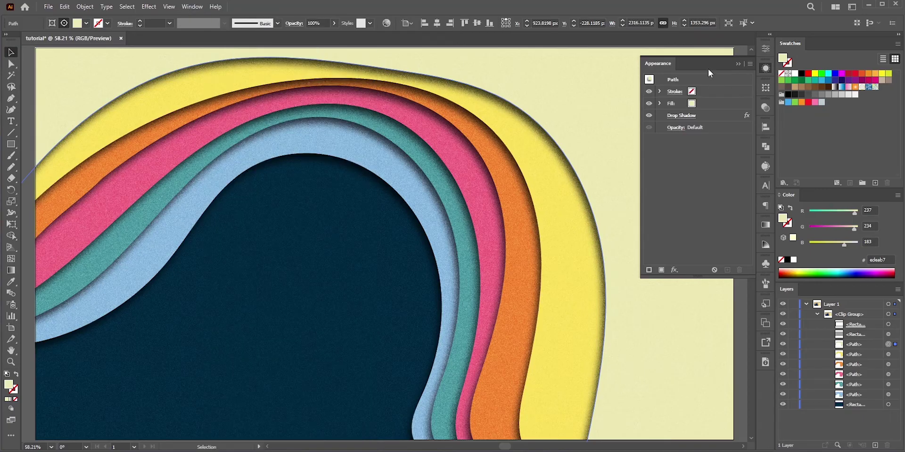
click(681, 116)
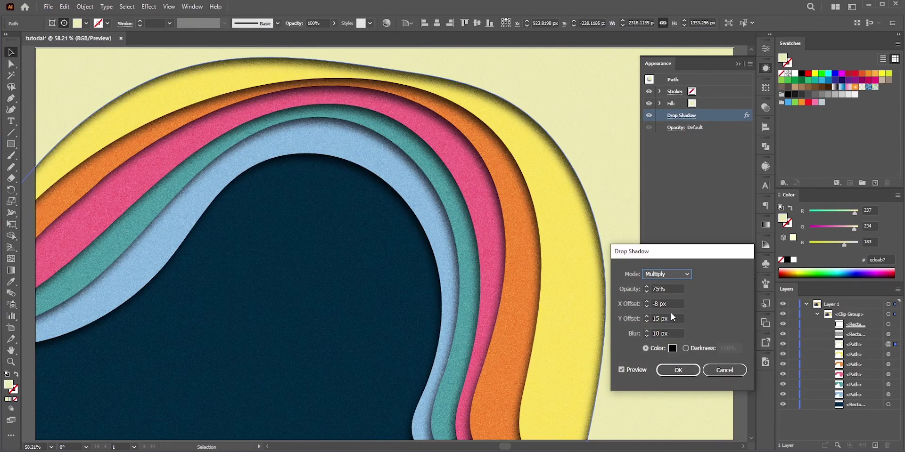
key(Tab)
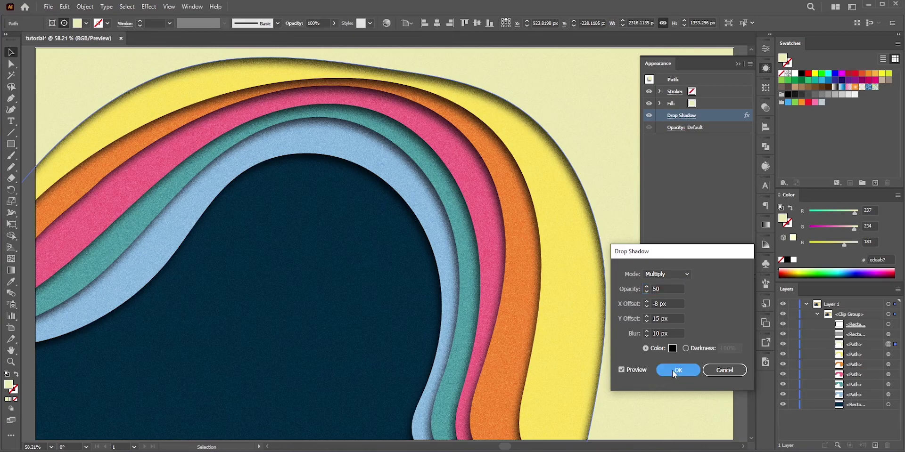
Apply the 50% shadow opacity, then review the dark central shape's Inner Glow settings without changing them
click(672, 371)
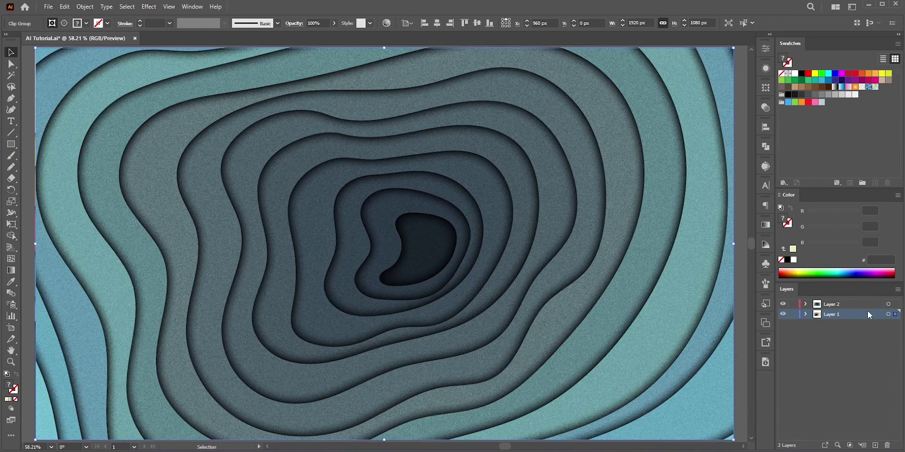
click(805, 305)
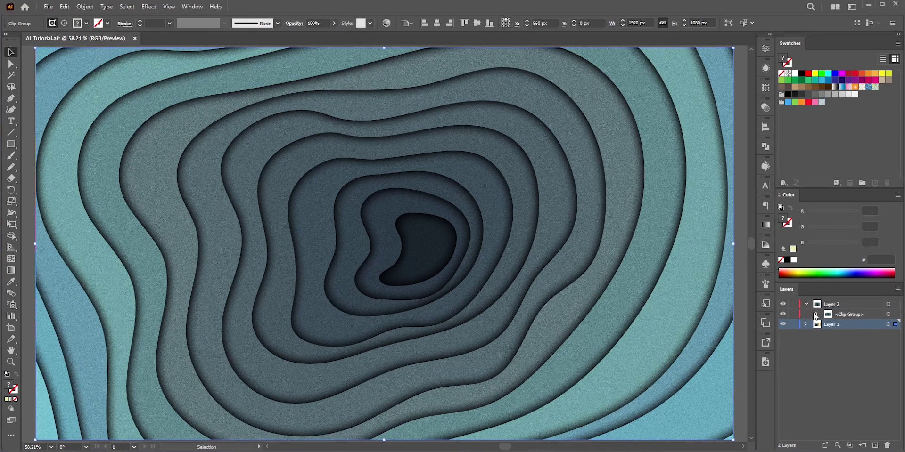
click(815, 314)
click(881, 345)
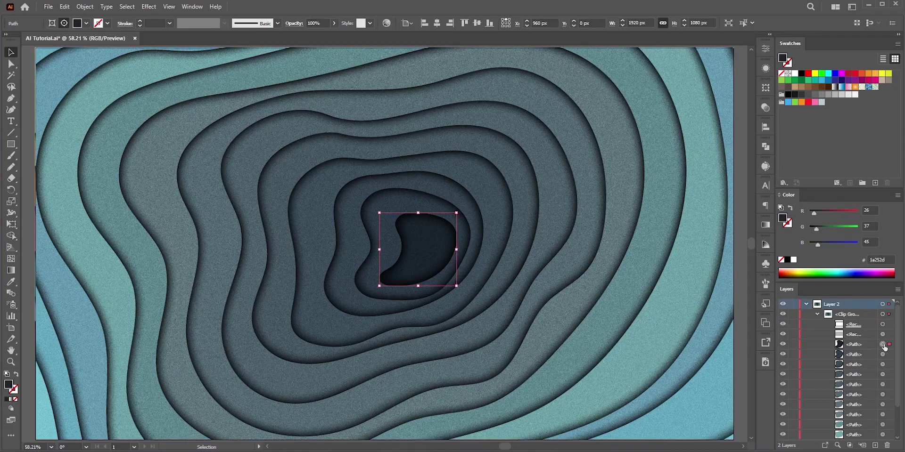
click(764, 70)
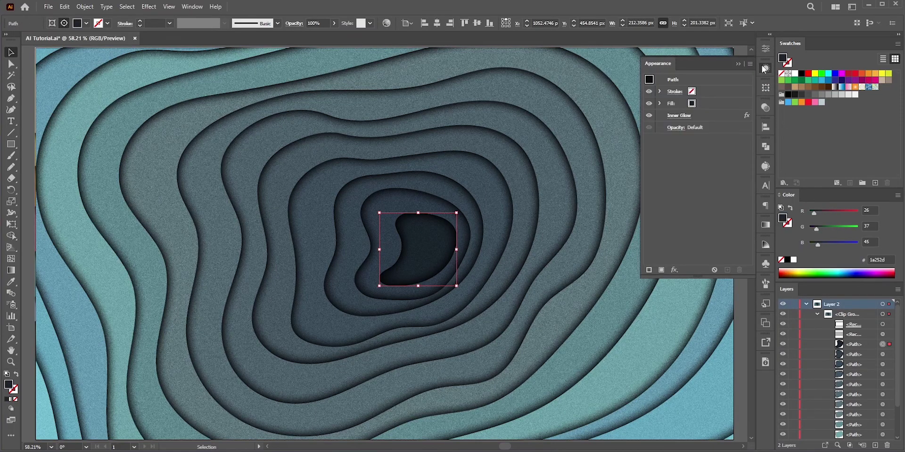
click(680, 117)
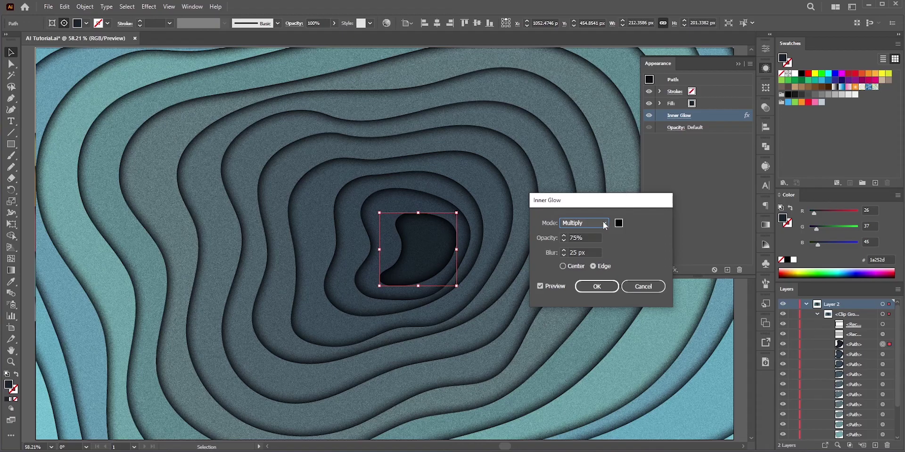
click(635, 288)
Collapse Layer 2 and hide it to reveal the colourful wave artwork
click(816, 314)
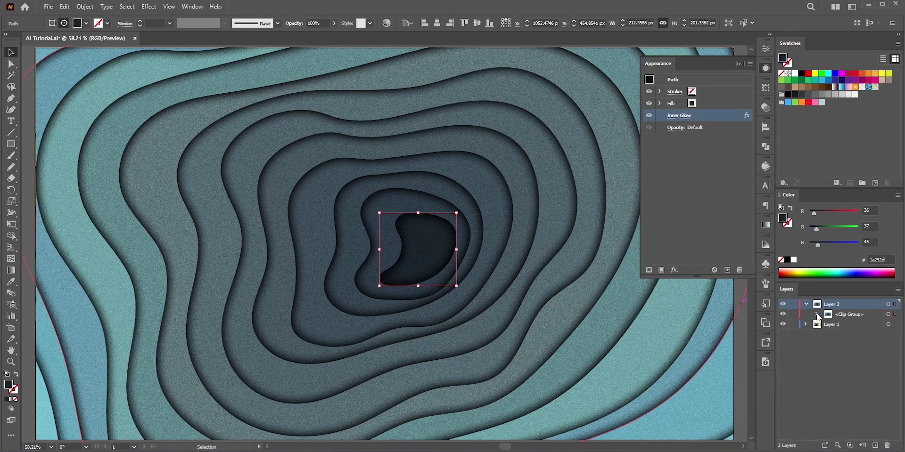
click(805, 304)
click(782, 304)
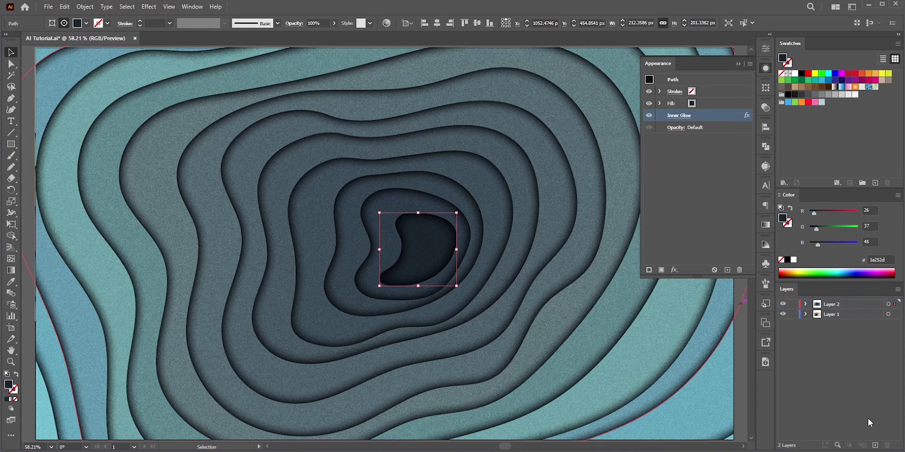